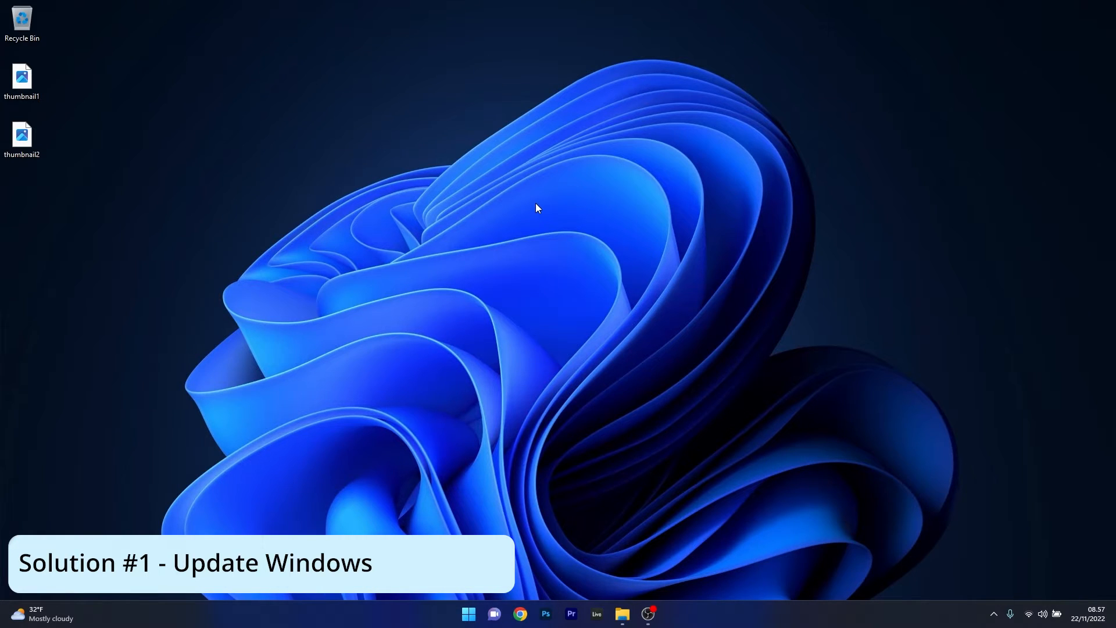
Check for Windows updates in Settings, closing the Settings window when done.
left_click(468, 614)
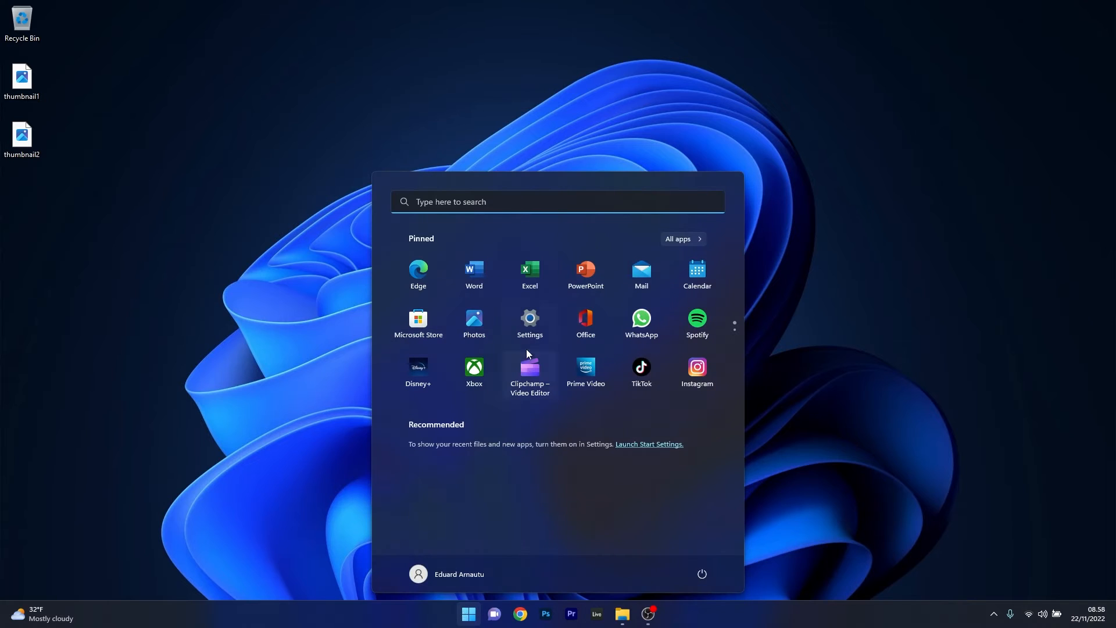
left_click(530, 323)
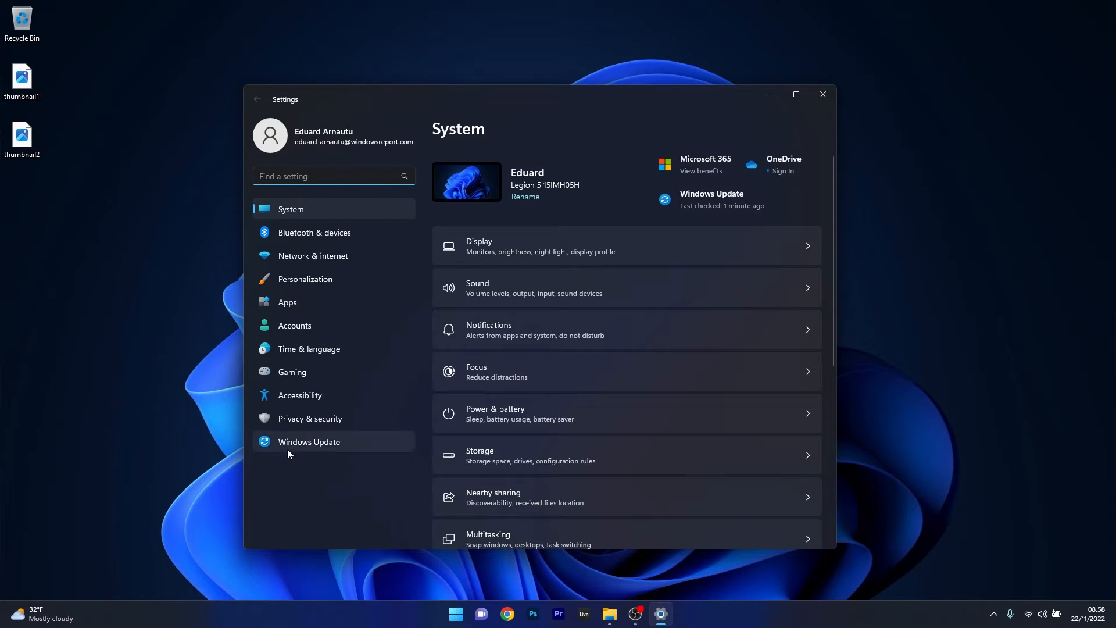
left_click(323, 442)
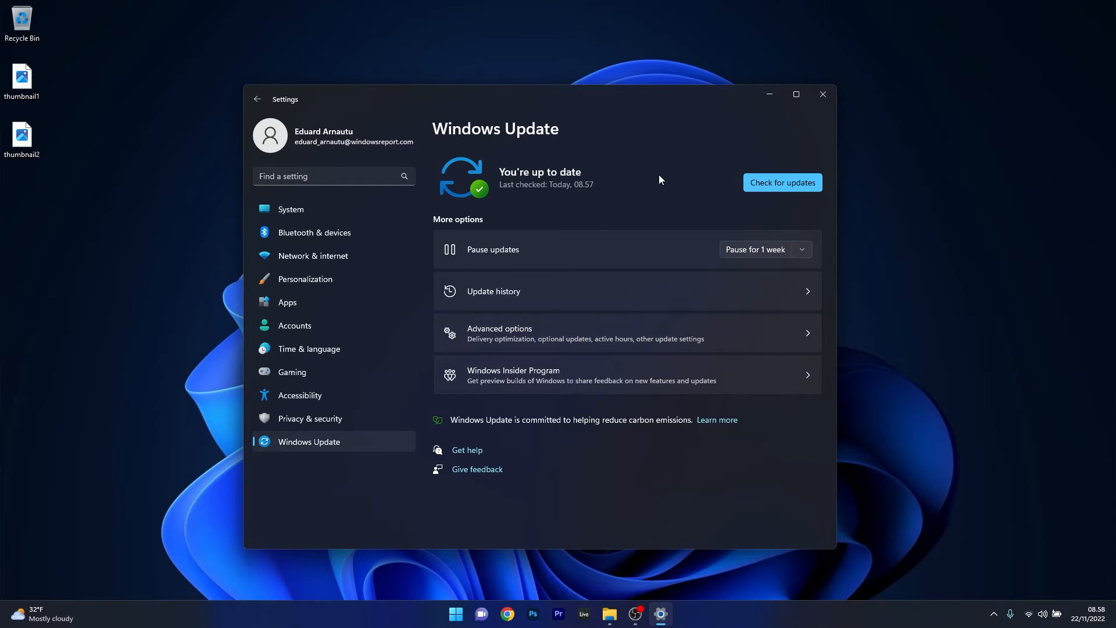
left_click(789, 182)
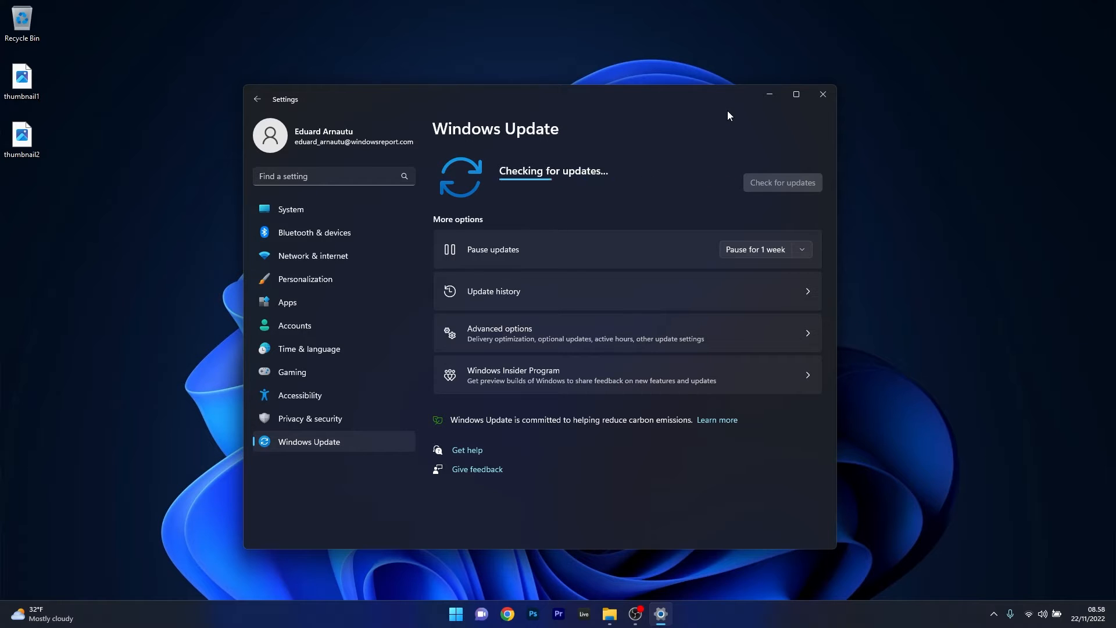
left_click(823, 95)
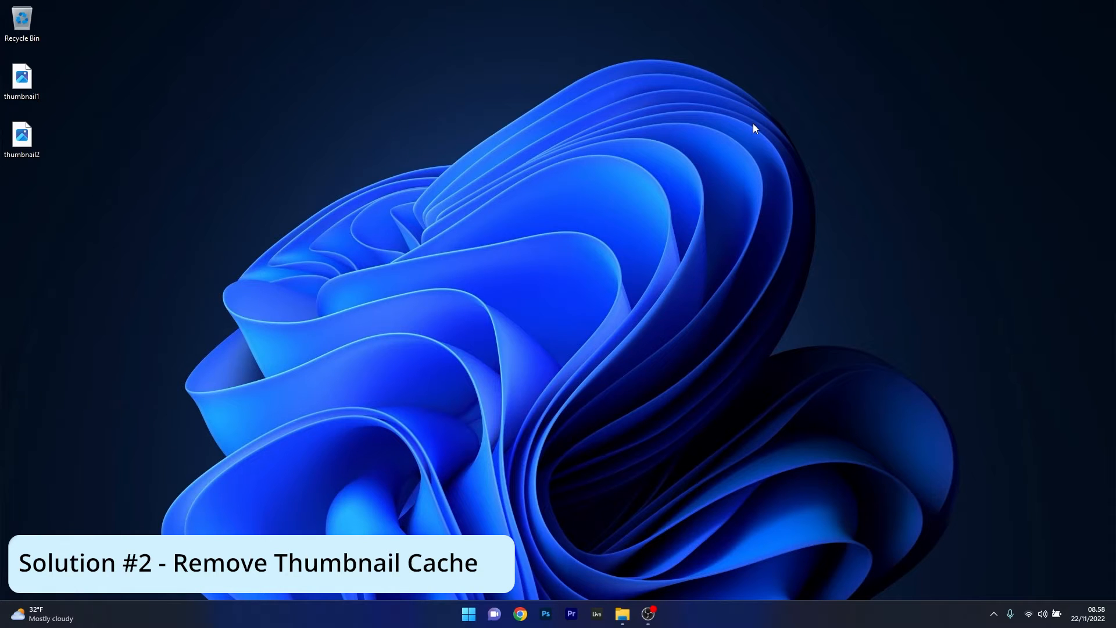
Open Disk Cleanup for the Windows-SSD (C:) drive and place its window near the middle of the desktop.
left_click(465, 622)
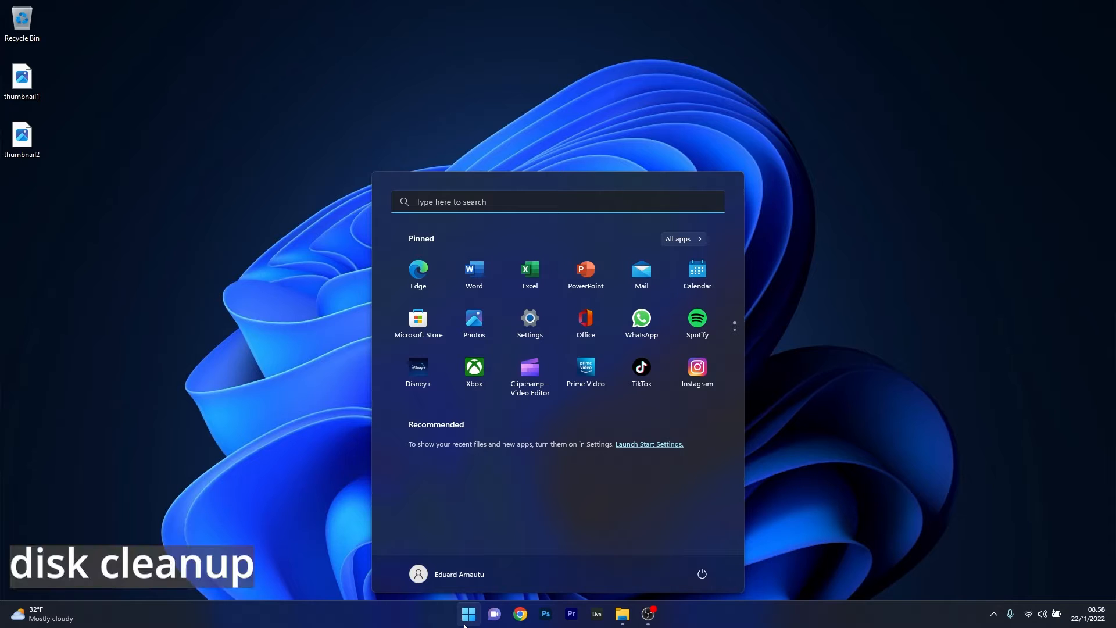
type("disk cleanup")
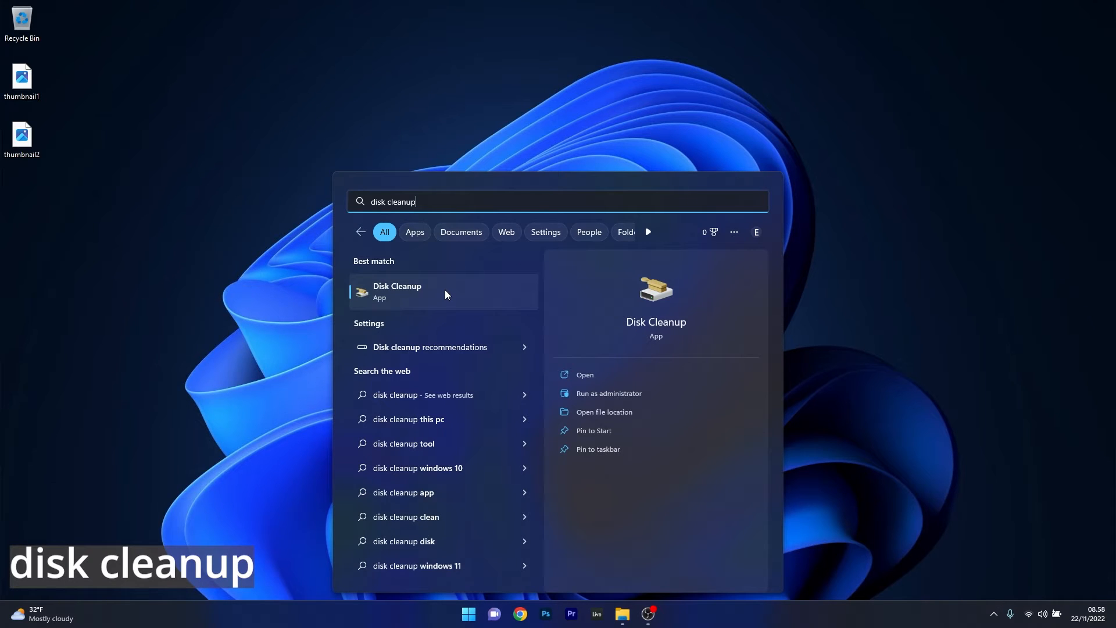
left_click(446, 292)
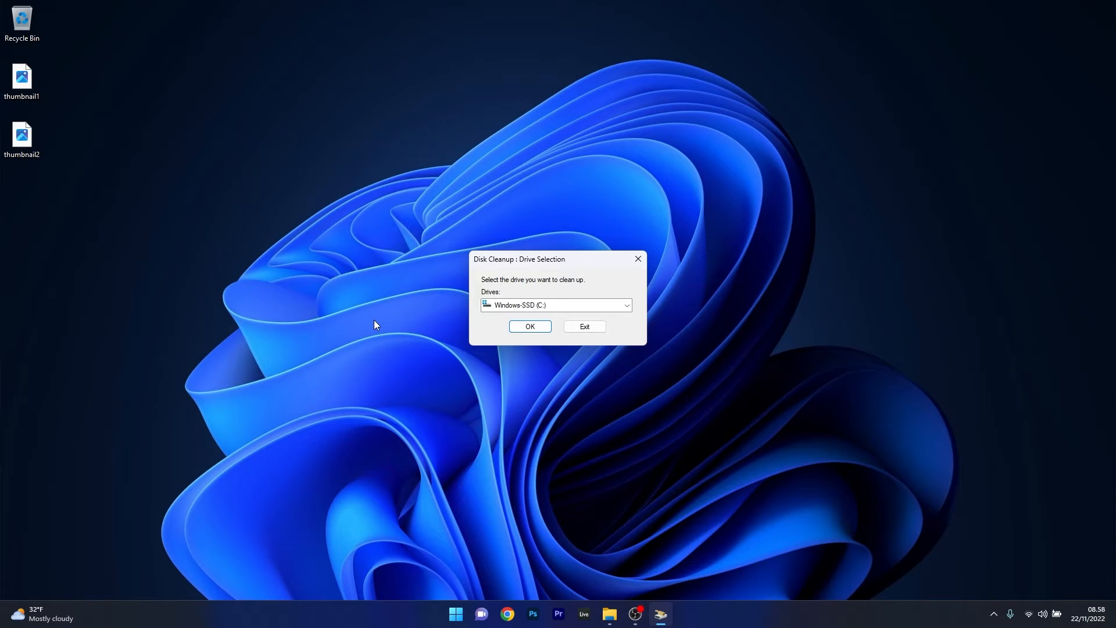
left_click(531, 326)
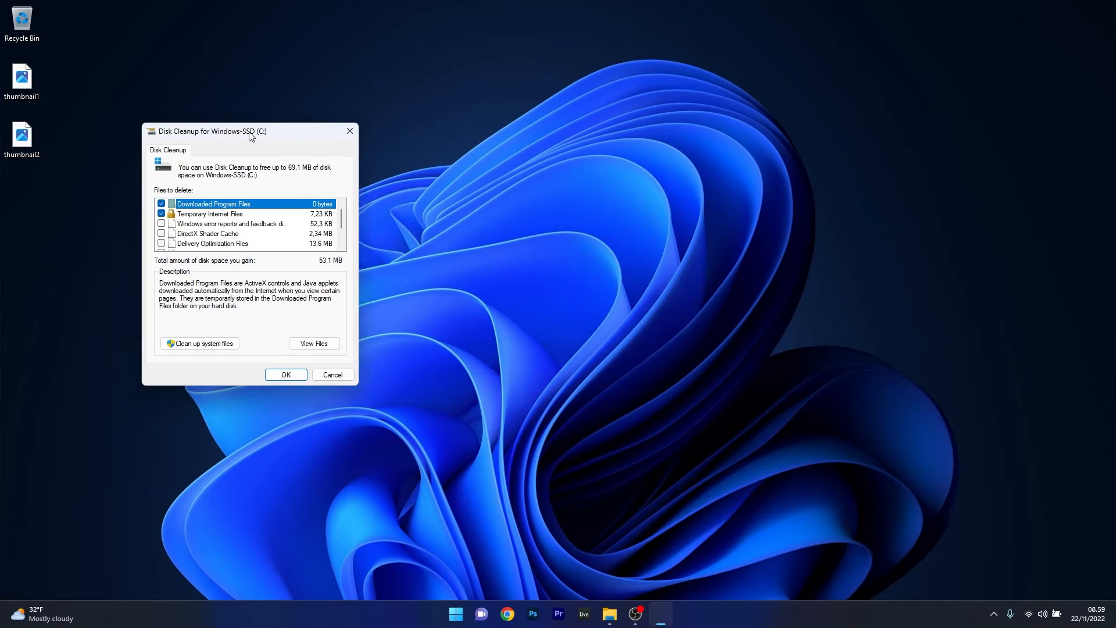
left_click_drag(250, 129, 580, 146)
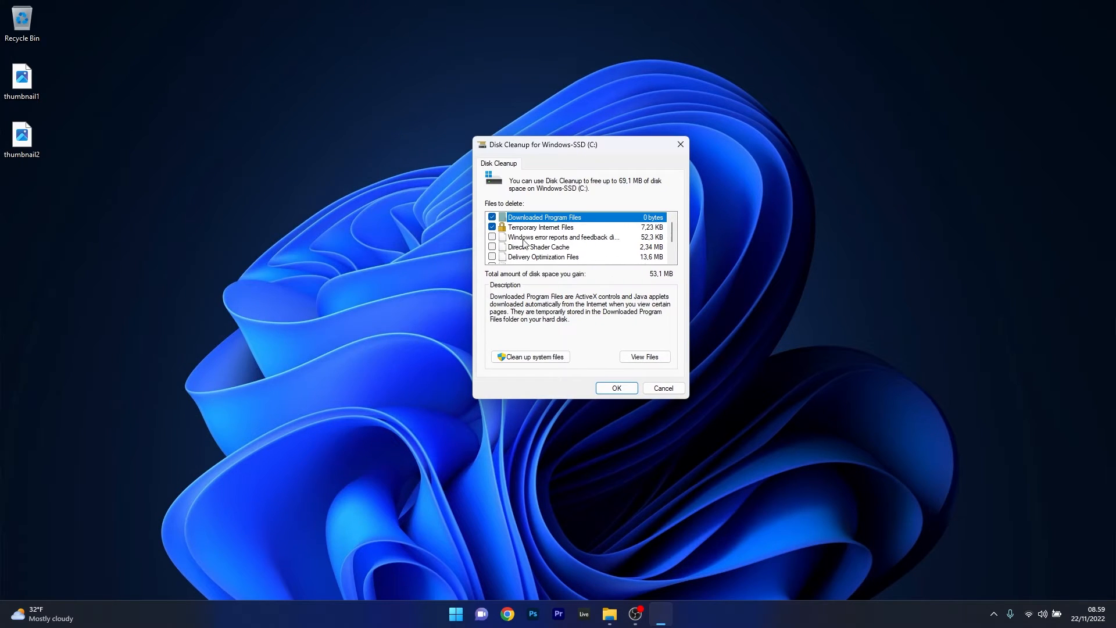
Deselect Downloaded Program Files and Temporary Internet Files, and permanently delete only the Thumbnails files from the drive.
left_click(492, 227)
left_click(492, 217)
left_click(492, 227)
left_click(492, 227)
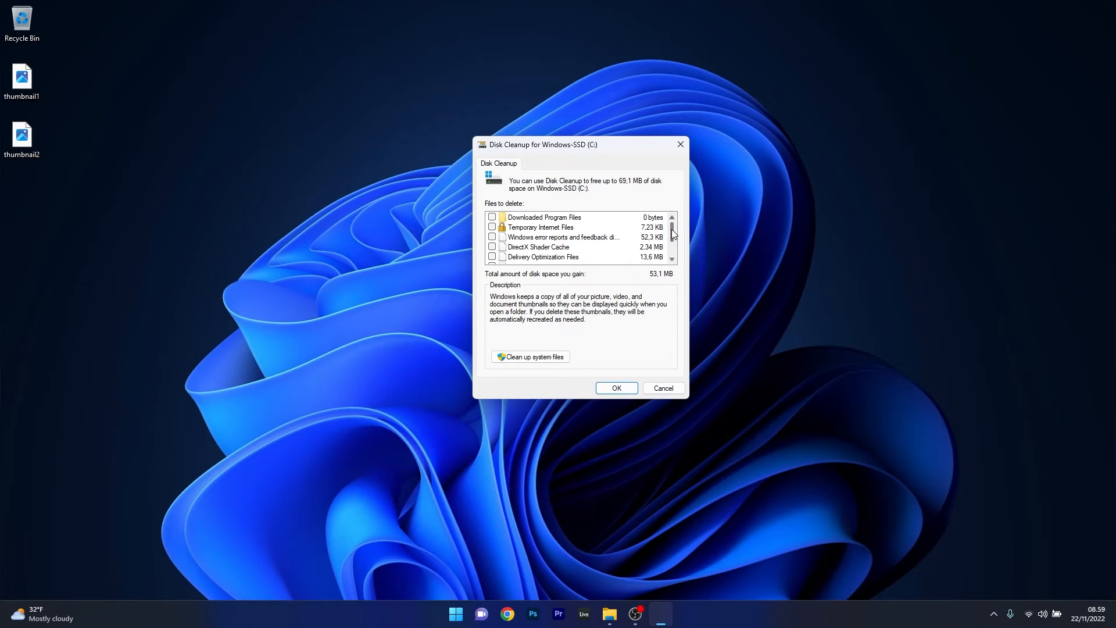
left_click_drag(671, 232, 671, 244)
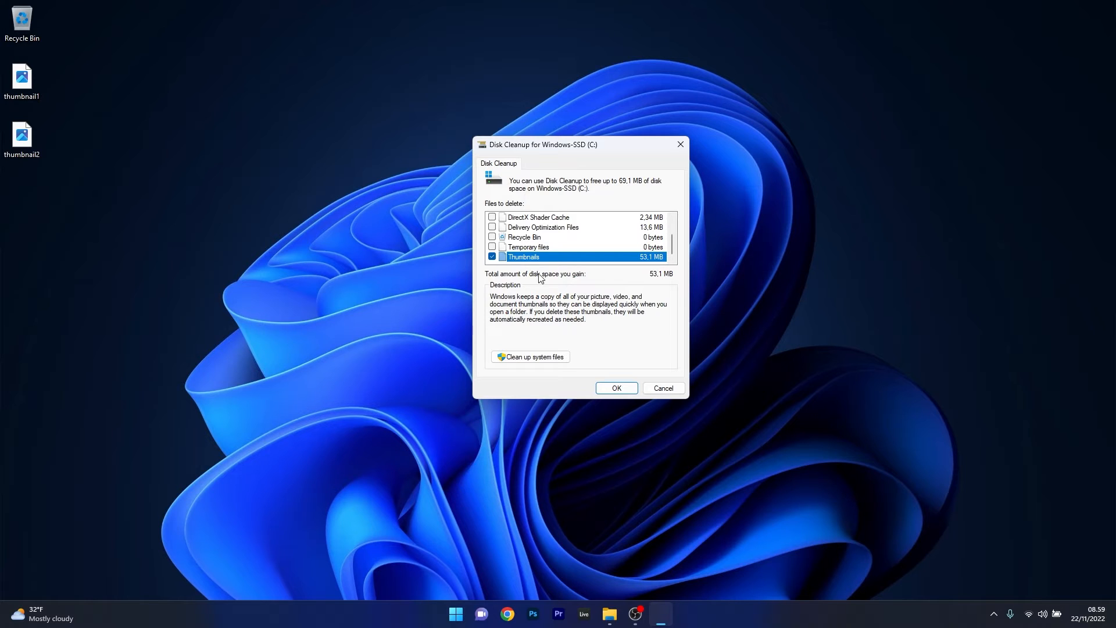
left_click(616, 388)
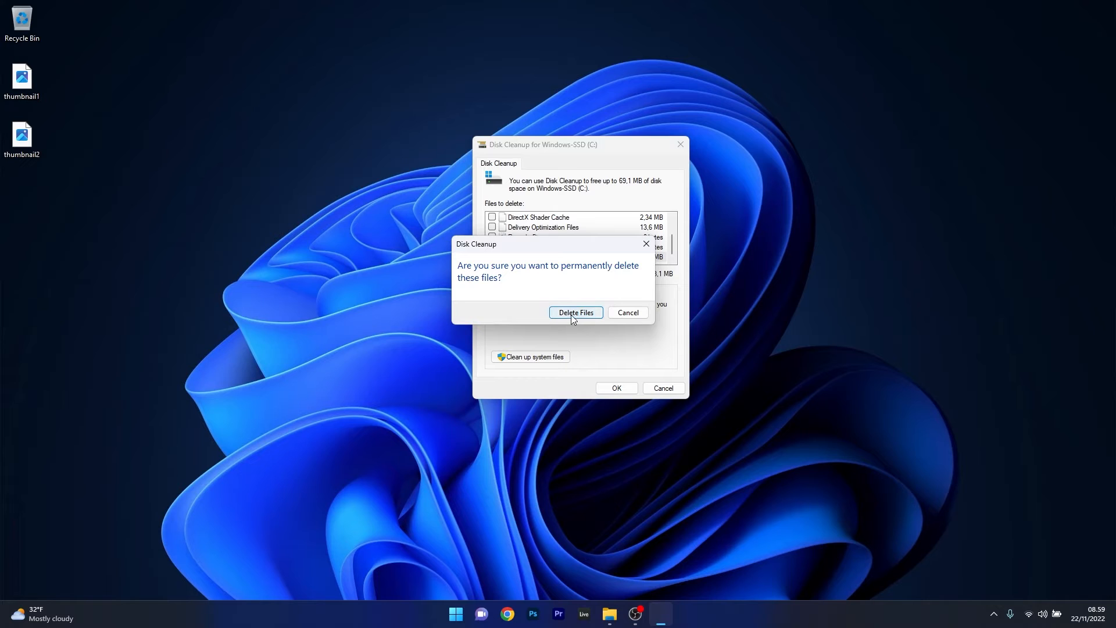
left_click(581, 314)
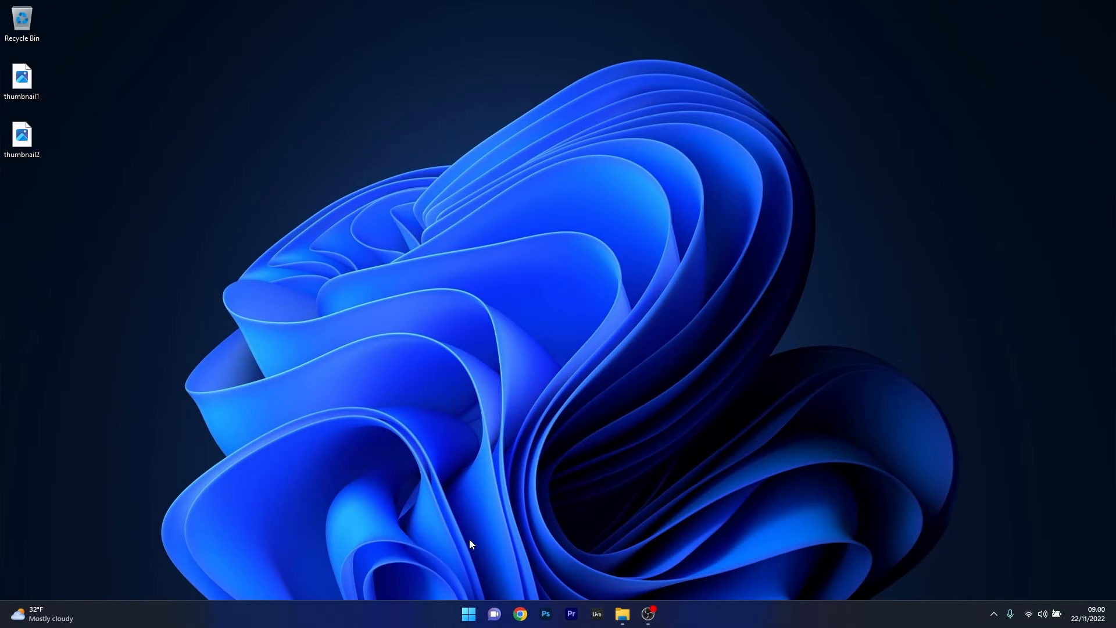
Turn off "Always show icons, never thumbnails" in File Explorer Options and apply the change.
left_click(467, 615)
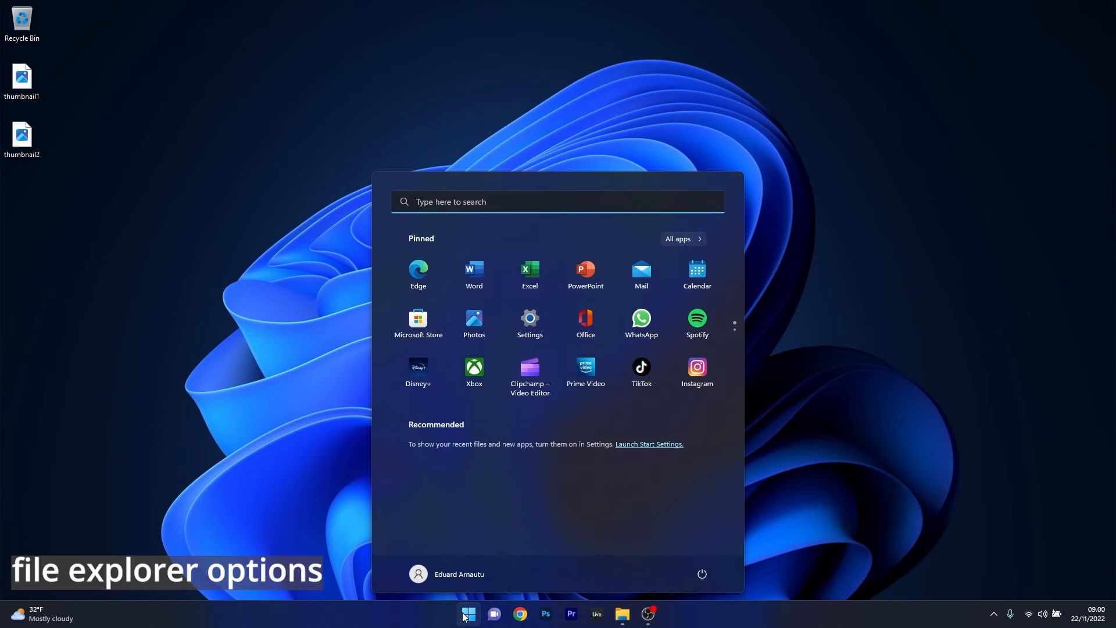
type("file explorer options")
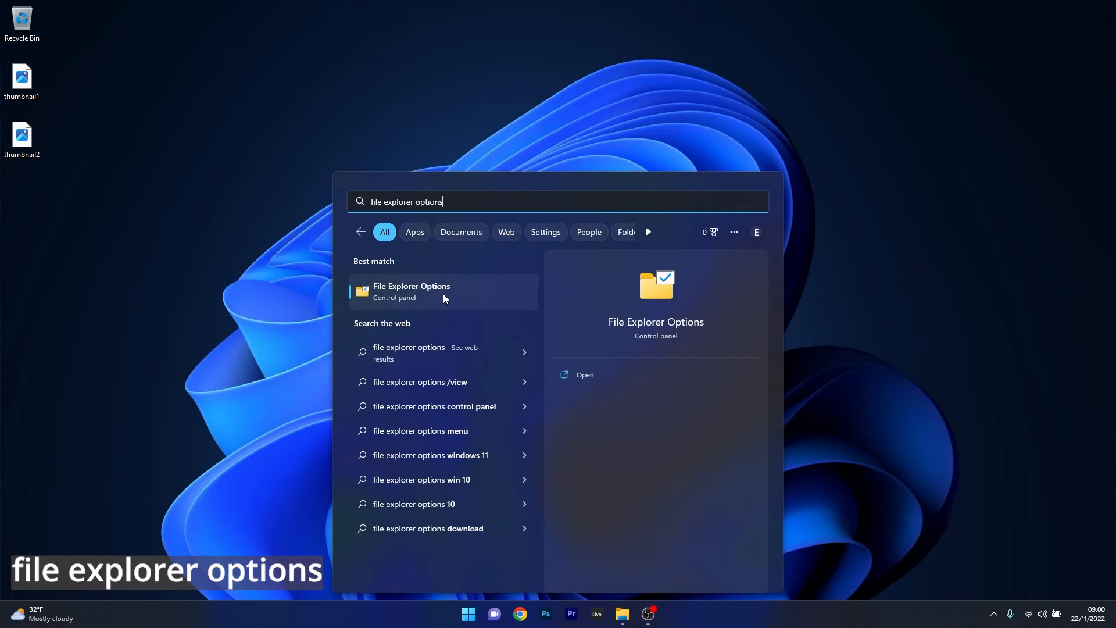
left_click(443, 294)
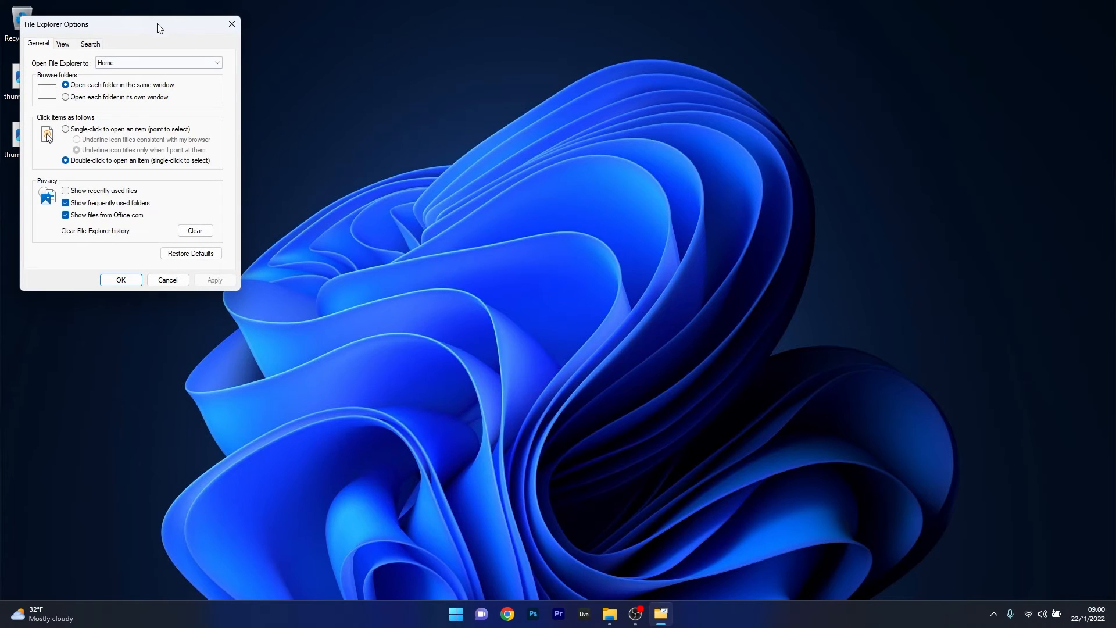
left_click_drag(155, 23, 588, 152)
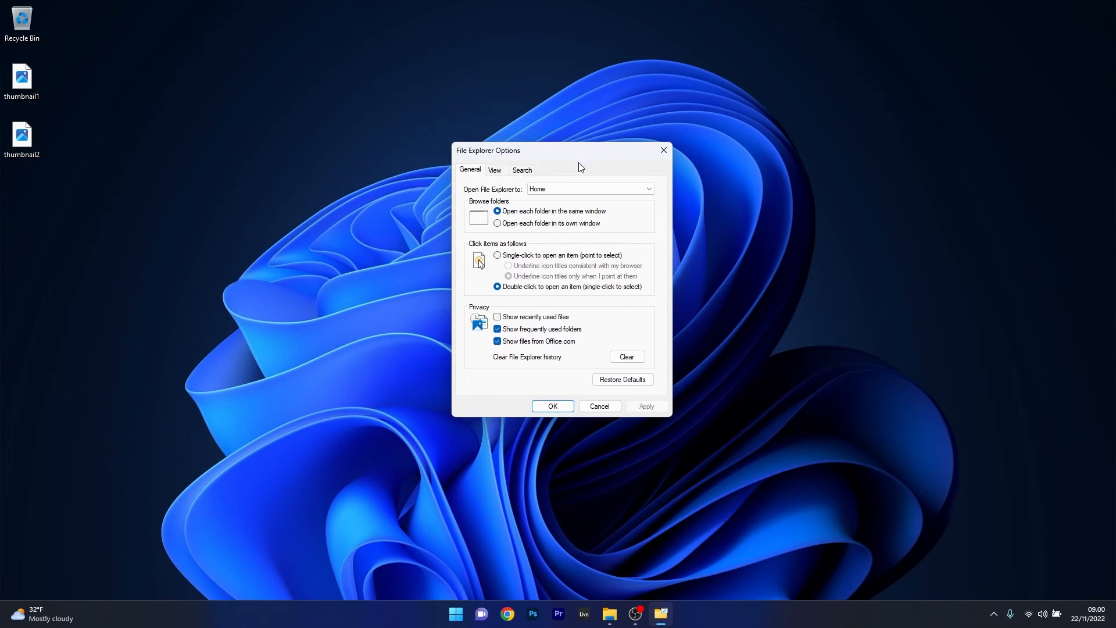
left_click(492, 170)
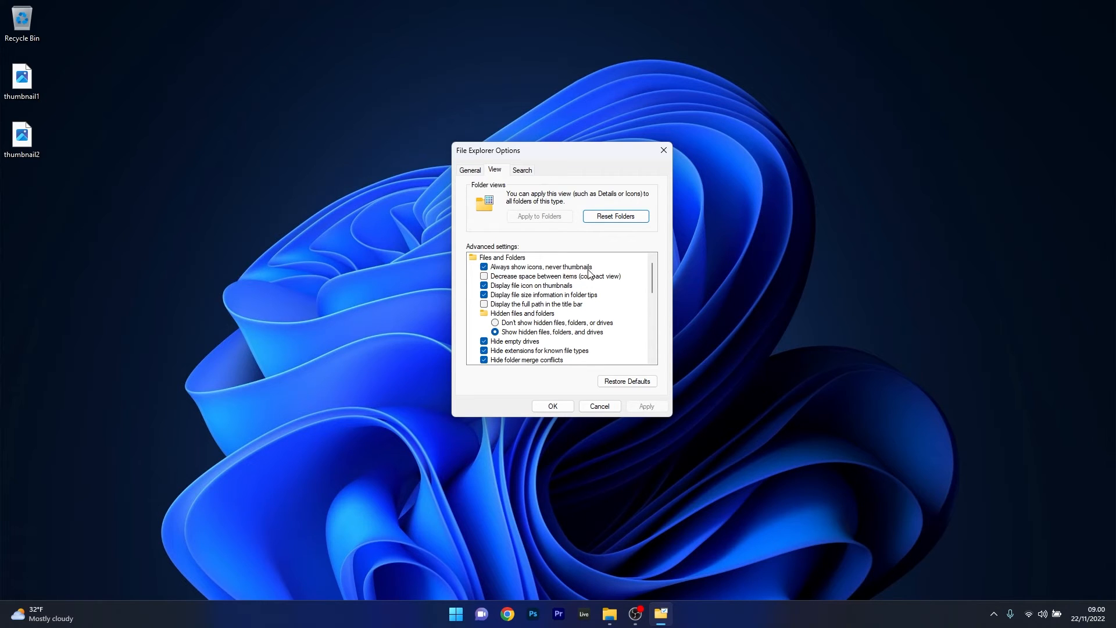
left_click(484, 267)
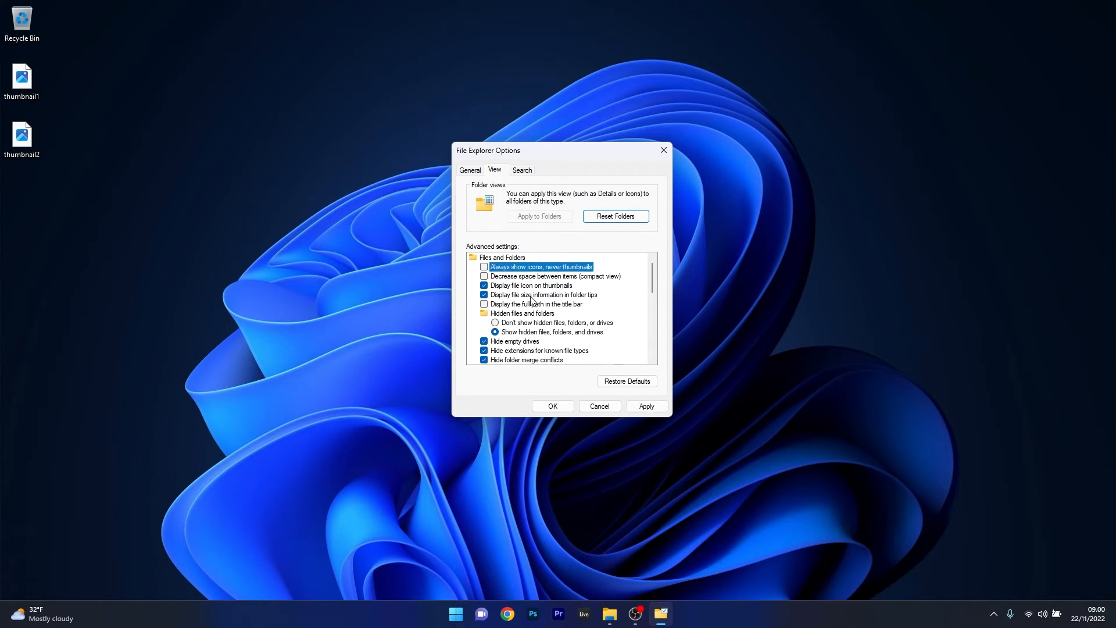
left_click(641, 406)
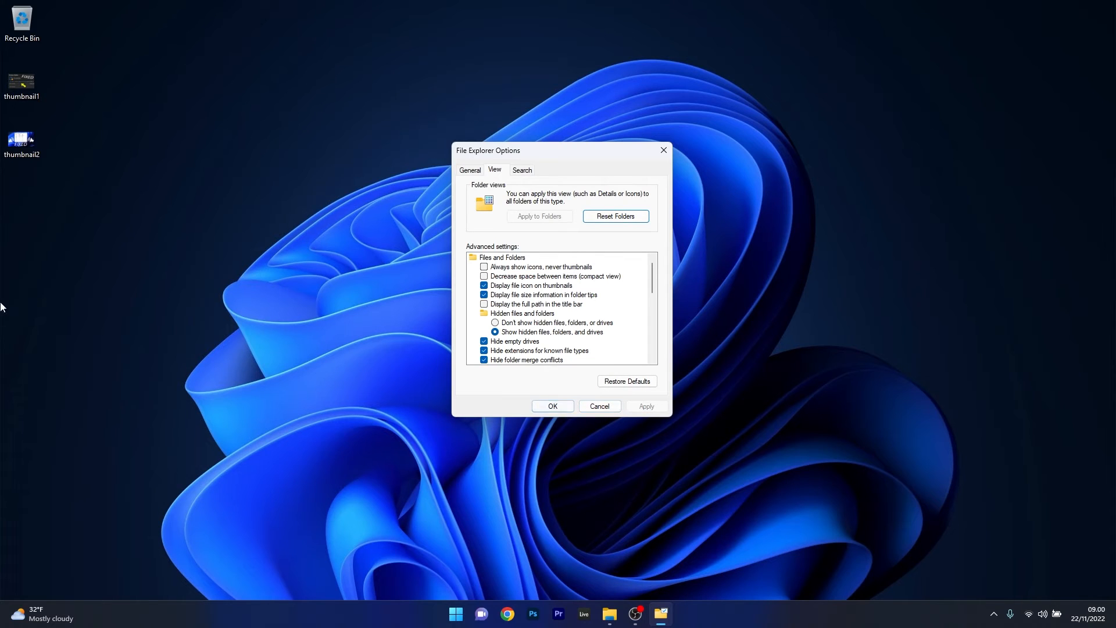
left_click_drag(2, 252, 33, 208)
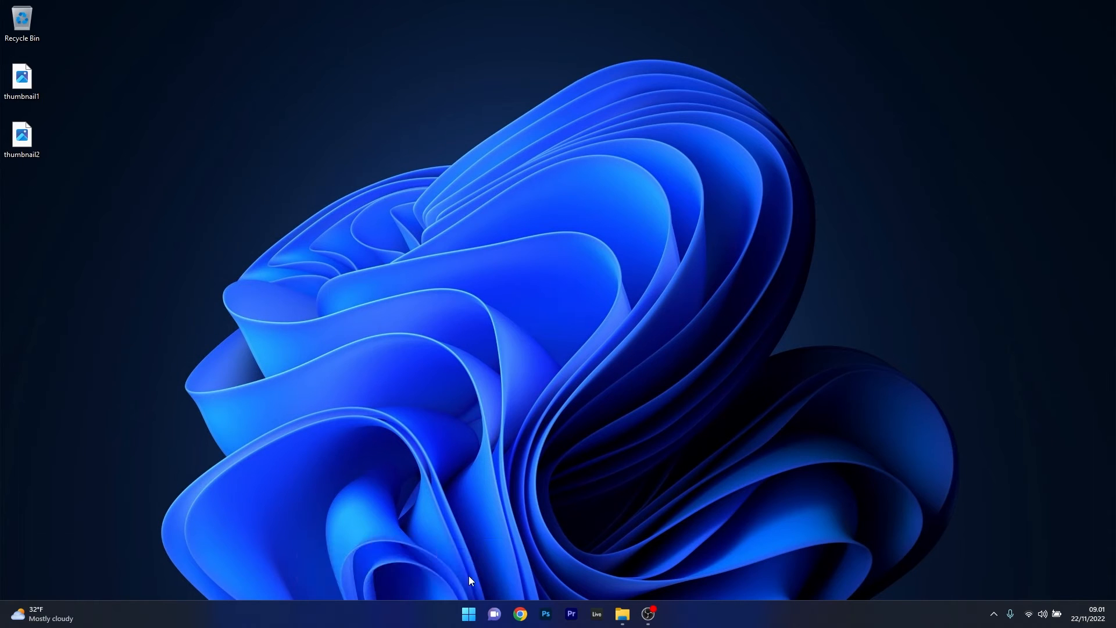
Enable "Show thumbnails instead of icons" in the performance visual effects of the advanced system settings and apply it.
left_click(468, 614)
type("view advanced system settings")
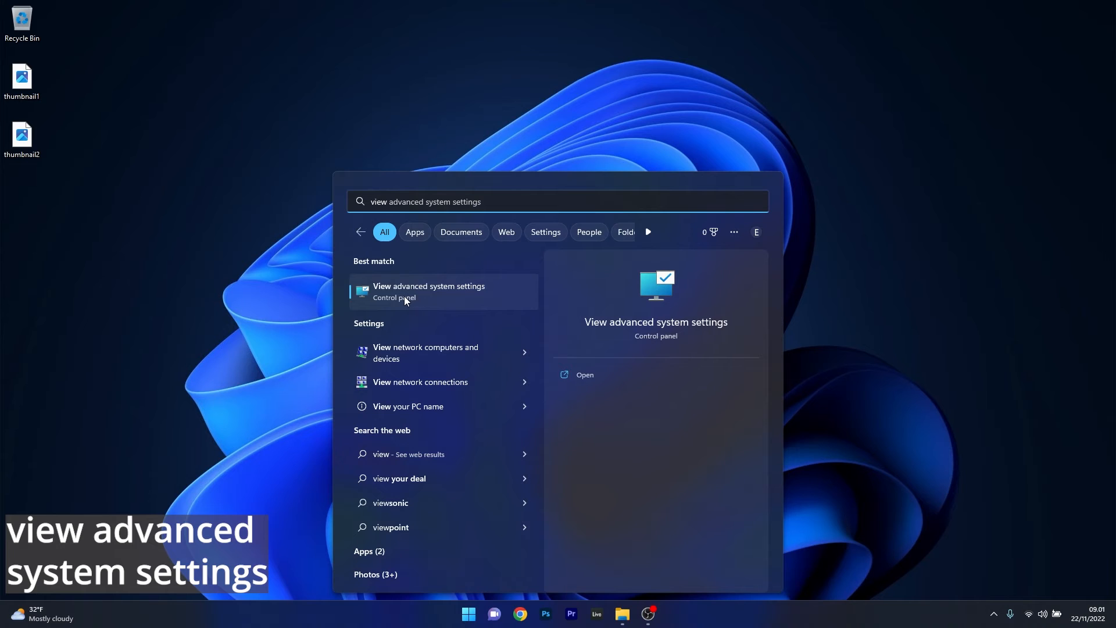
left_click(462, 295)
left_click_drag(121, 27, 518, 153)
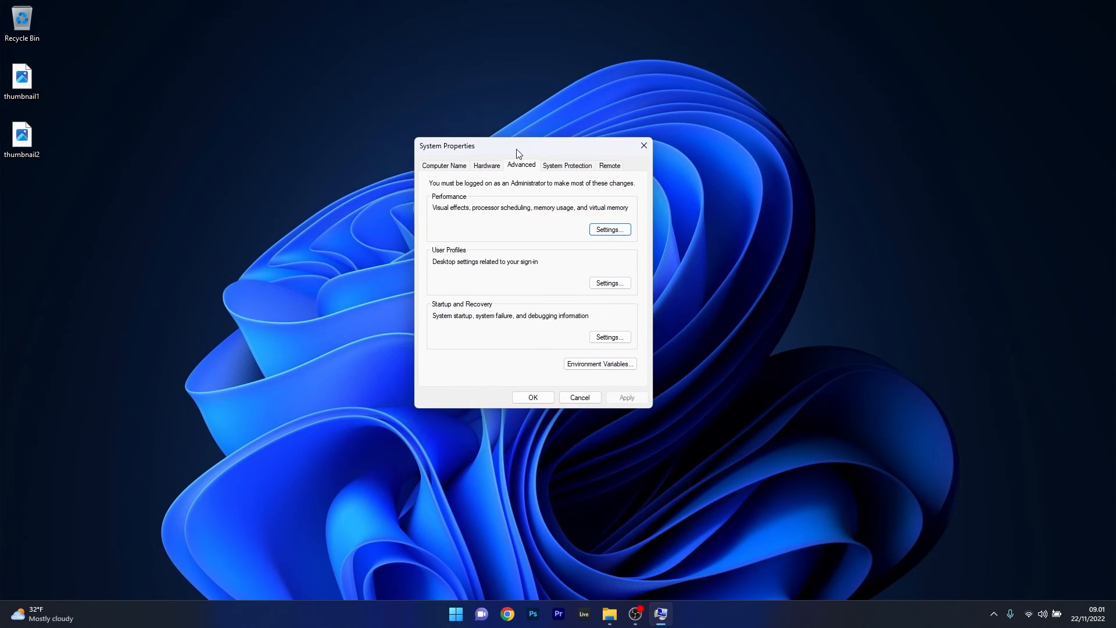
left_click(622, 231)
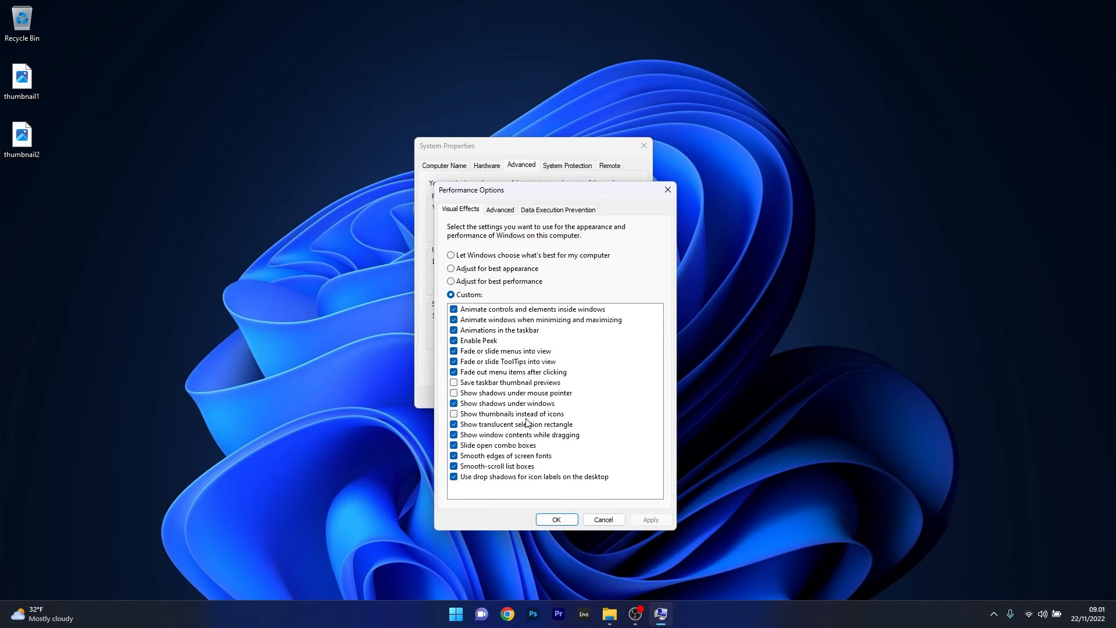
left_click(465, 415)
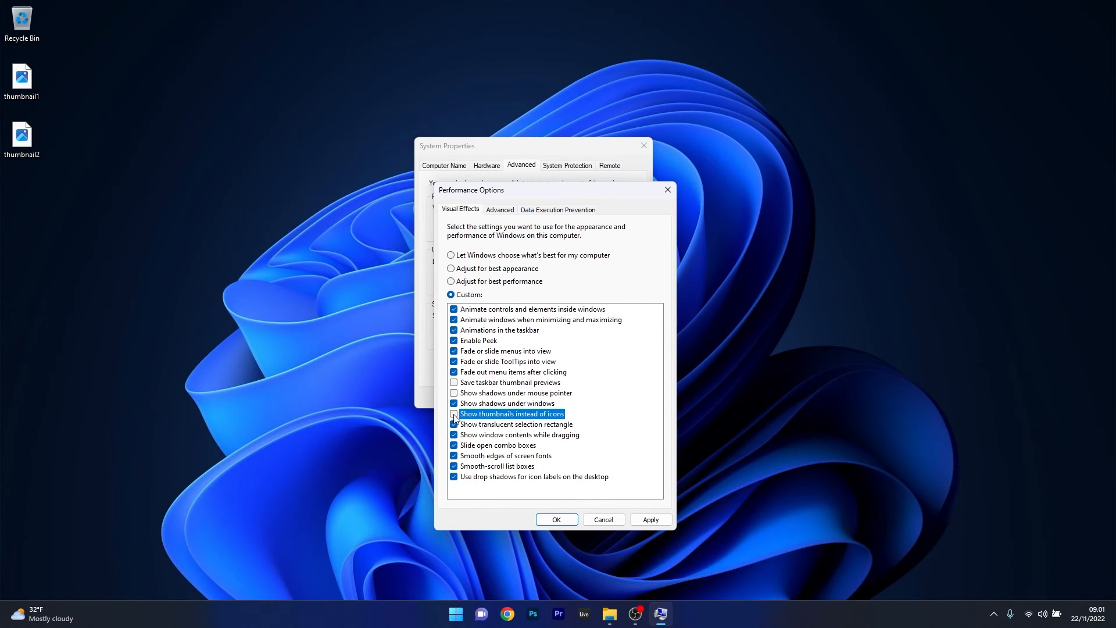
left_click(651, 520)
left_click_drag(1, 251, 71, 82)
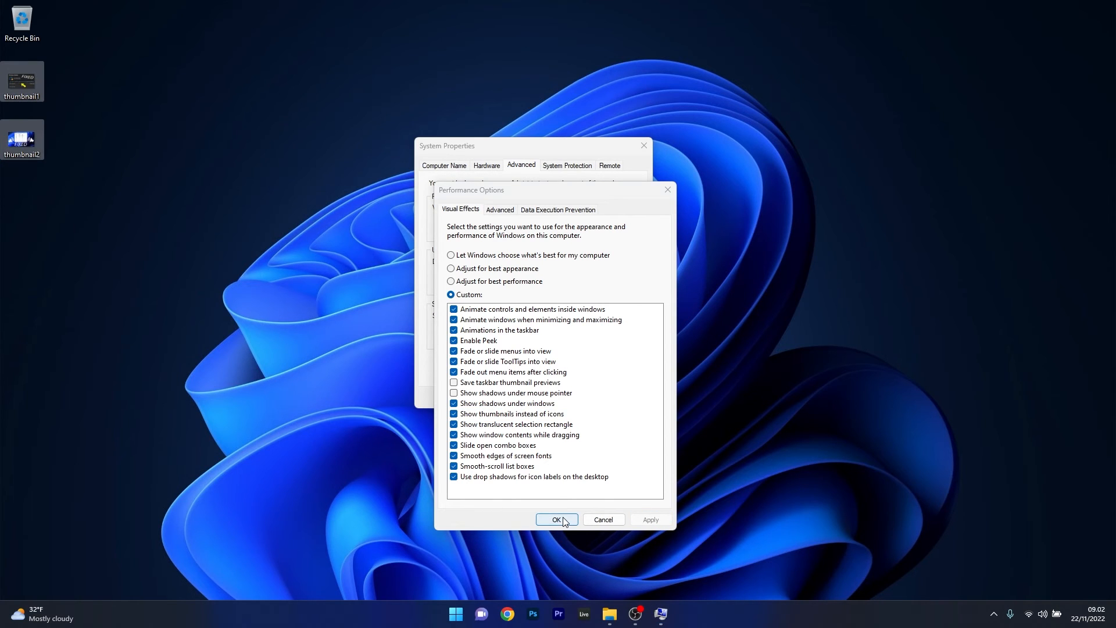
left_click(431, 474)
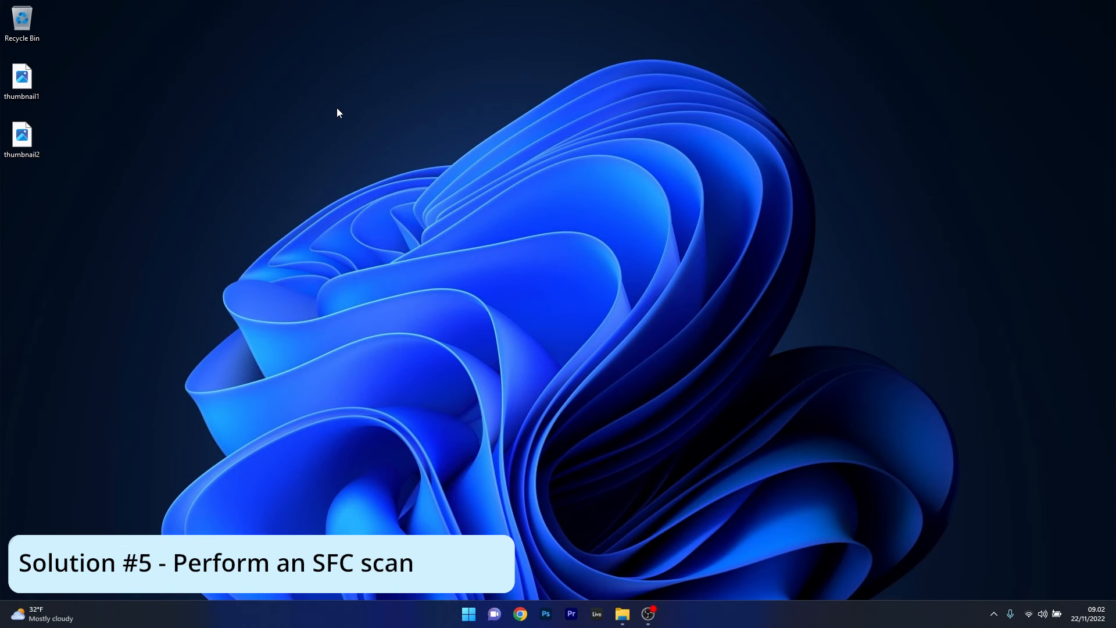
Run the system file check "sfc /scannow" in a Command Prompt opened as administrator.
left_click(469, 615)
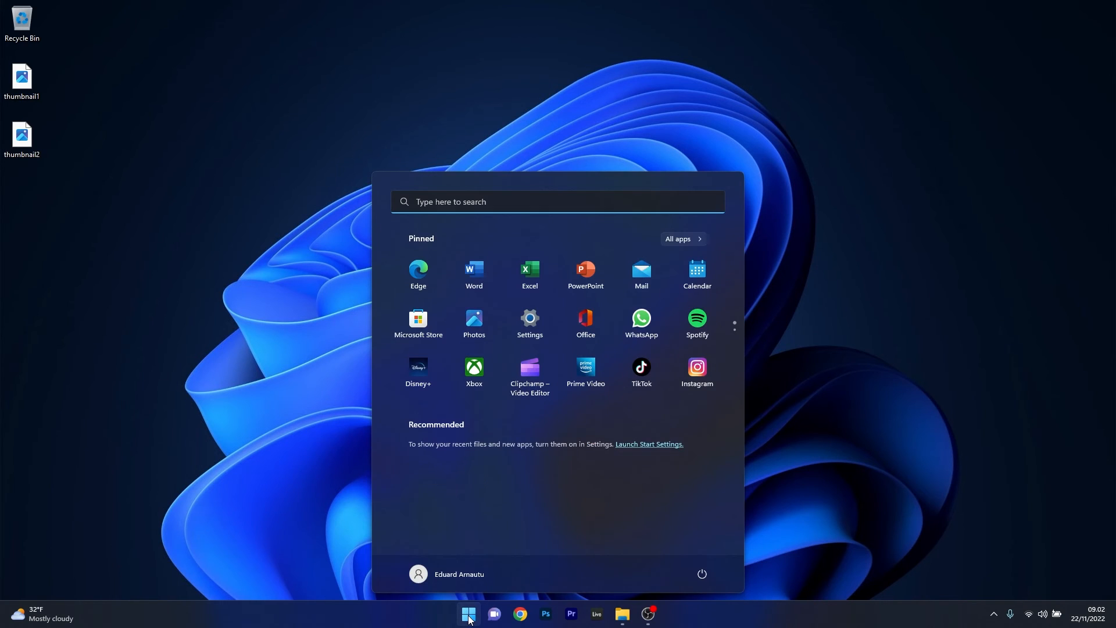
type("cmd")
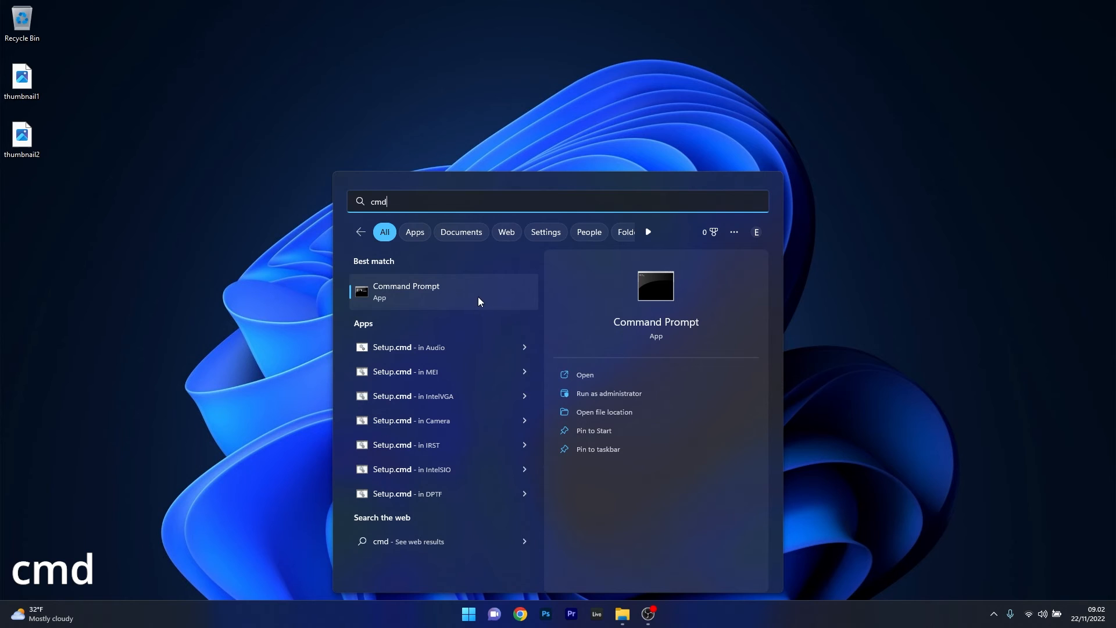
right_click(478, 298)
left_click(531, 312)
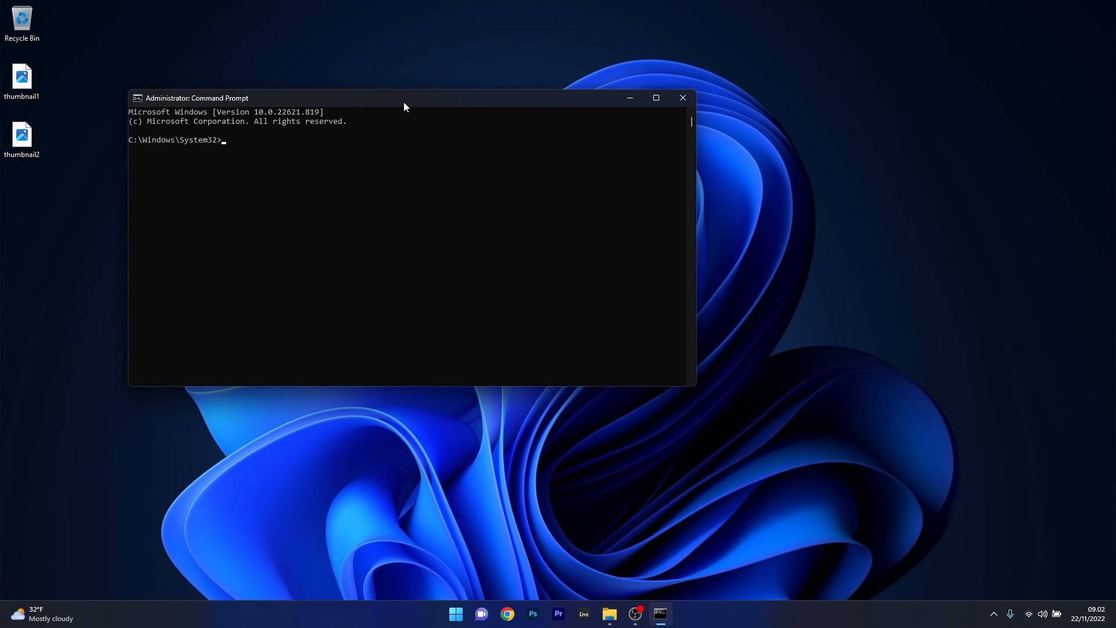
left_click_drag(404, 103, 604, 139)
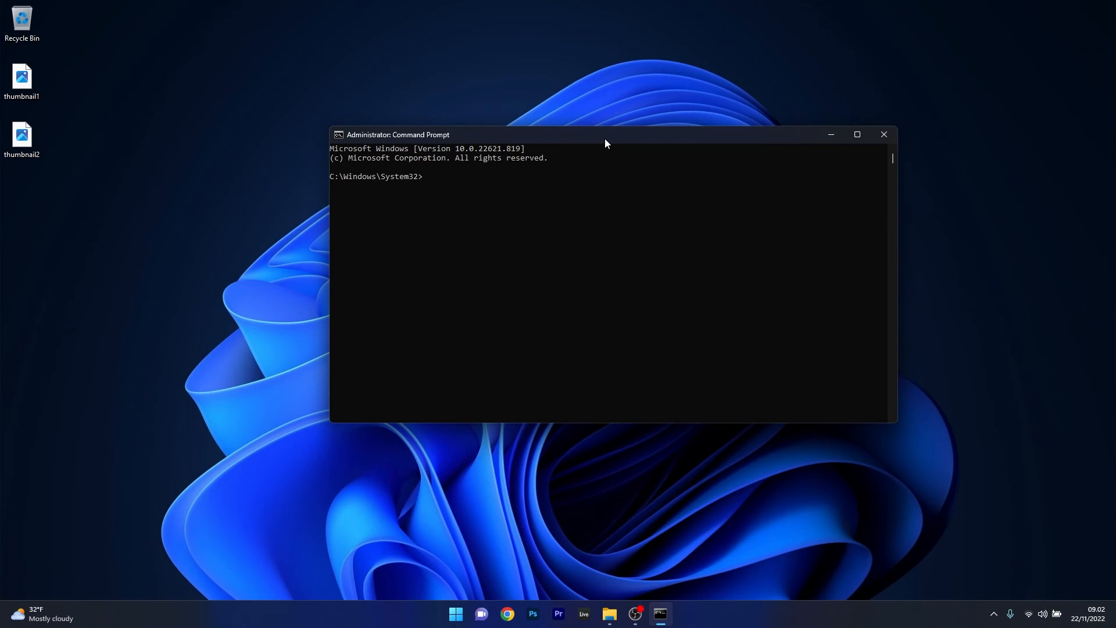
type("sfc /scannow")
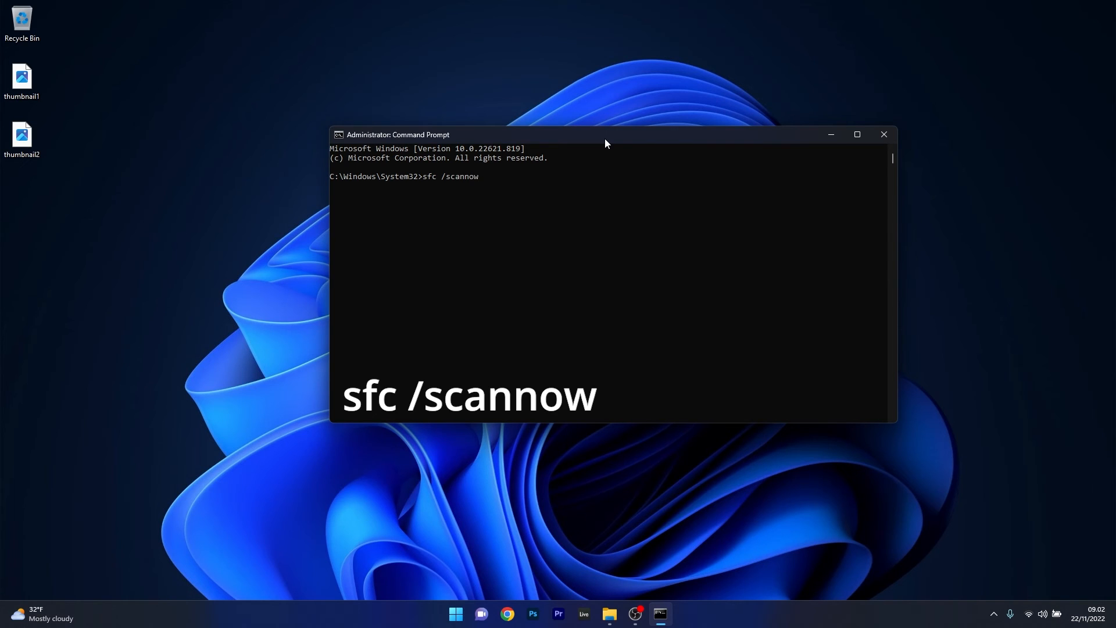
key("Return")
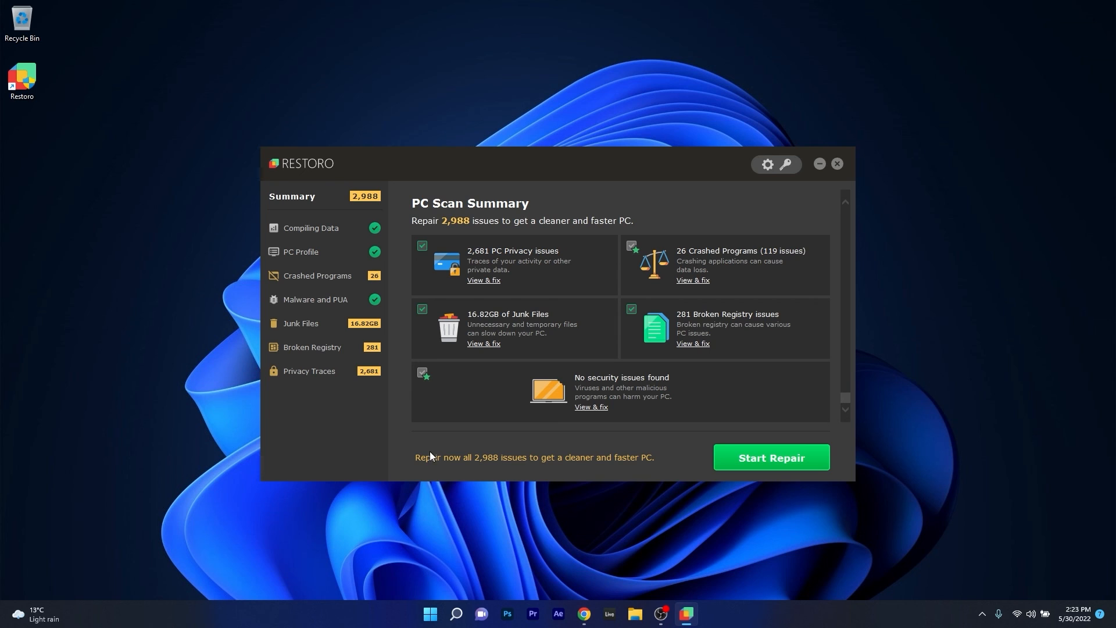
Review the PC scan report in Restoro, from the privacy traces back to the start and the PC Profile section.
scroll(475, 396, "up", 5)
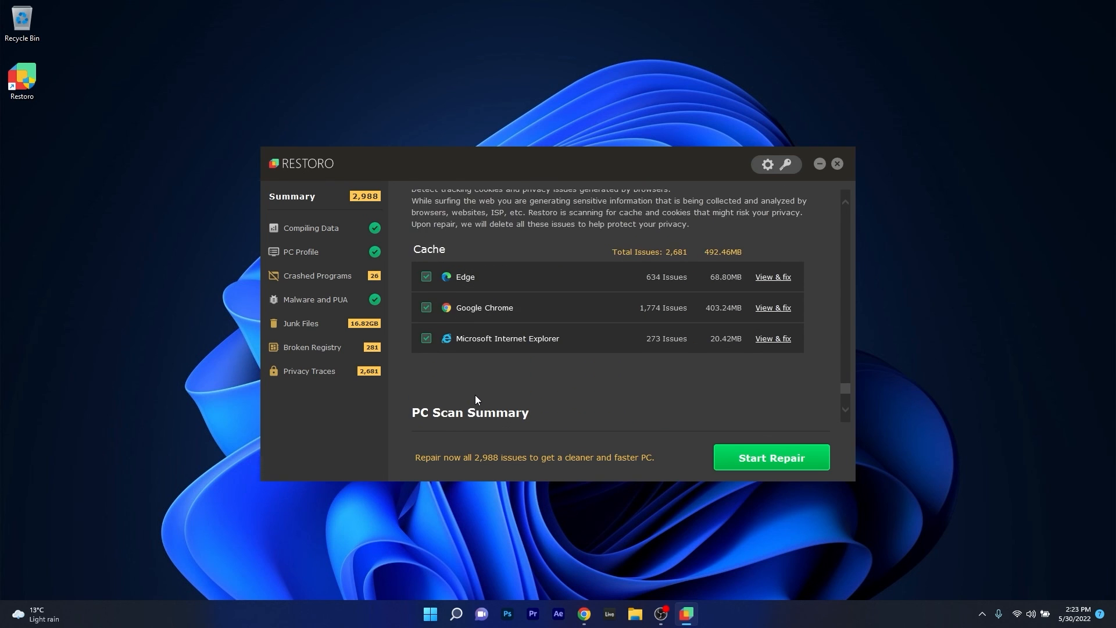
left_click_drag(843, 386, 847, 202)
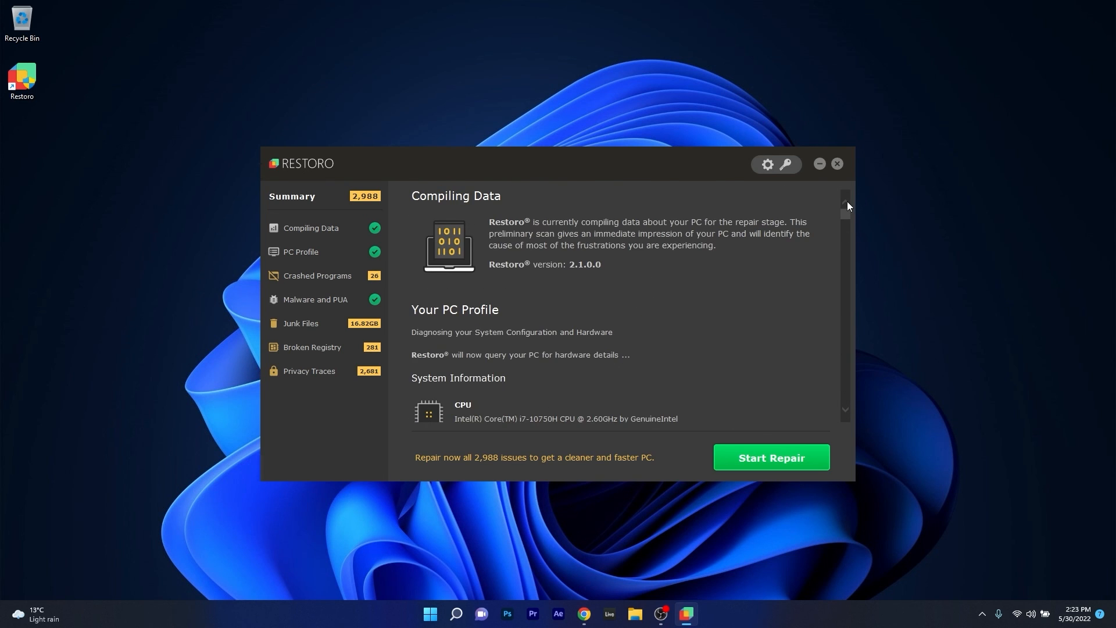
left_click(310, 253)
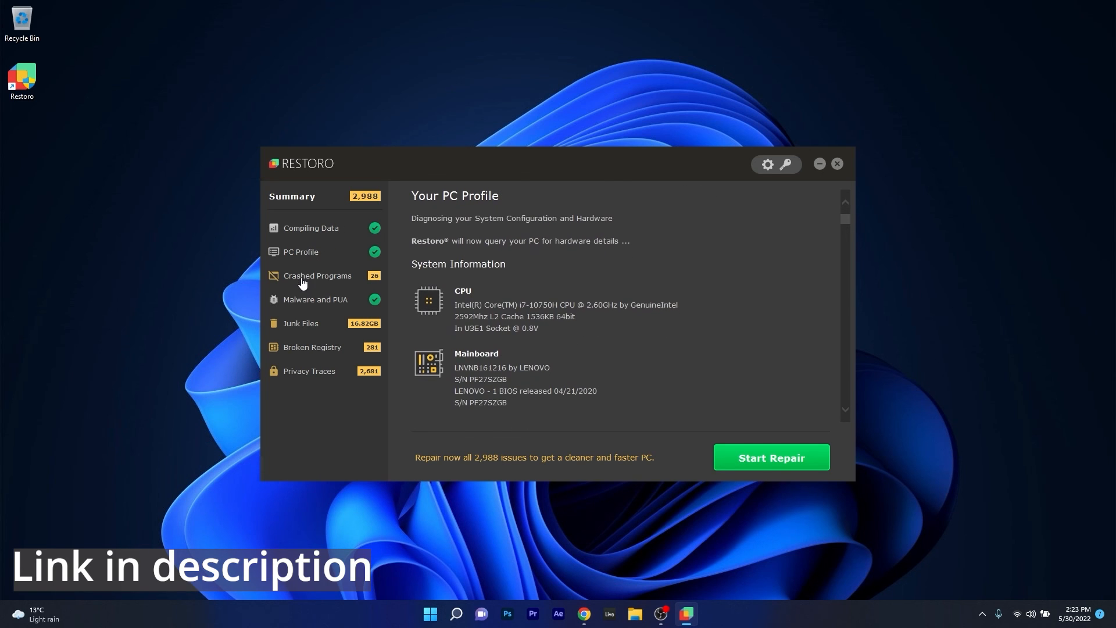